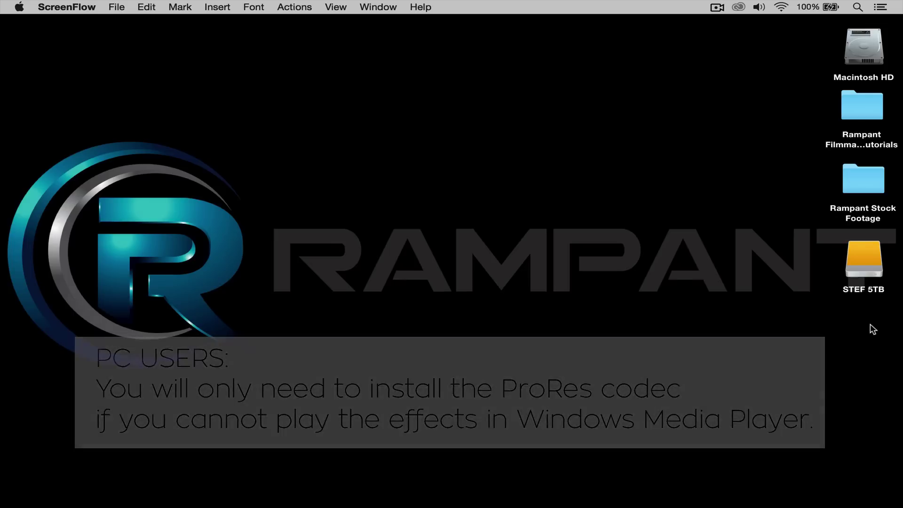
Switch from the macOS desktop to Premiere Pro CC with the Filmmaker Toolbox Mattes project.
key("super+Tab")
key("super+Tab")
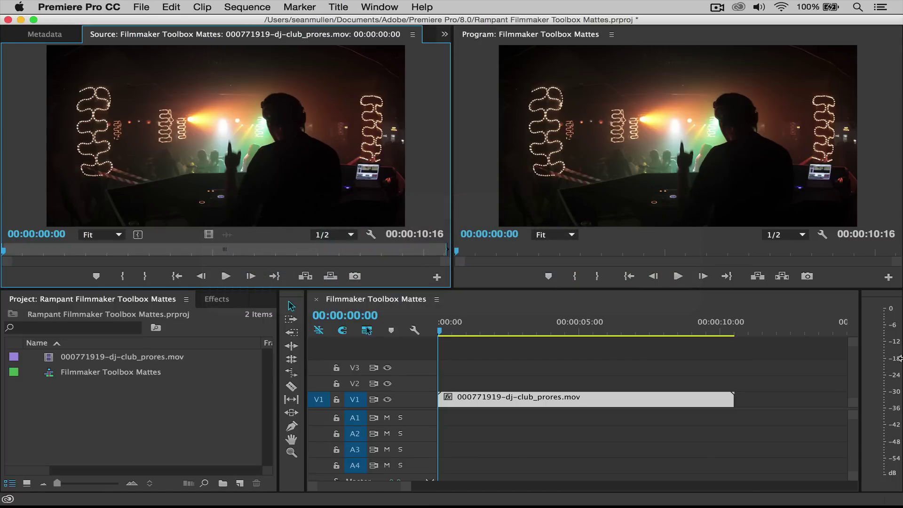
left_click(441, 334)
key("space")
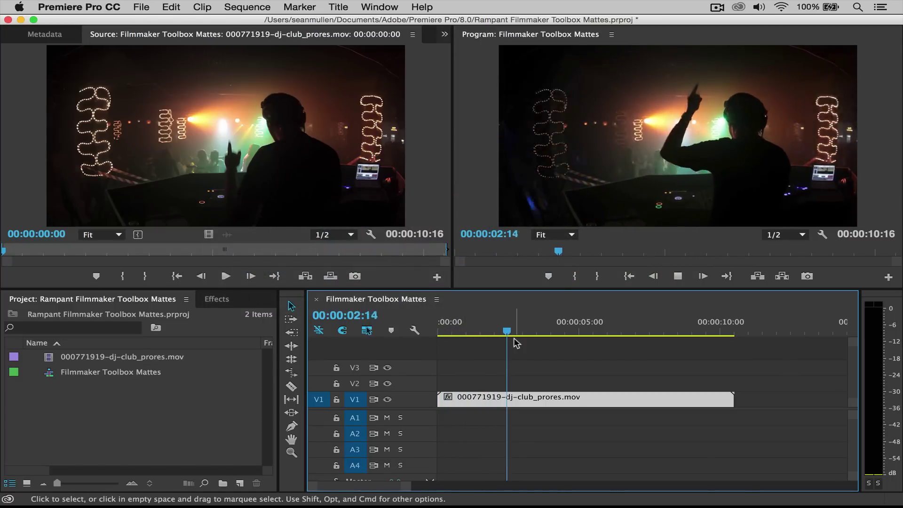
left_click(553, 333)
left_click_drag(553, 333, 441, 334)
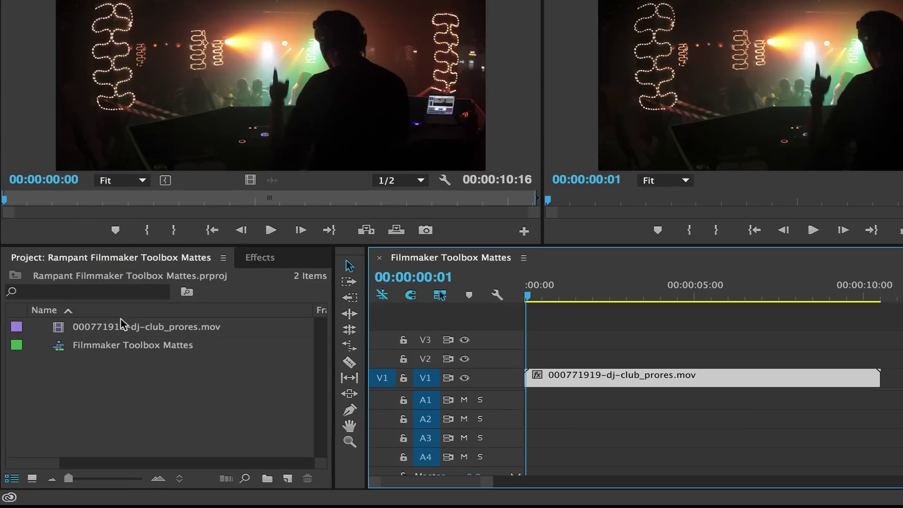
Import the Rampant Style Mattes folder into the Project panel as a bin.
right_click(79, 385)
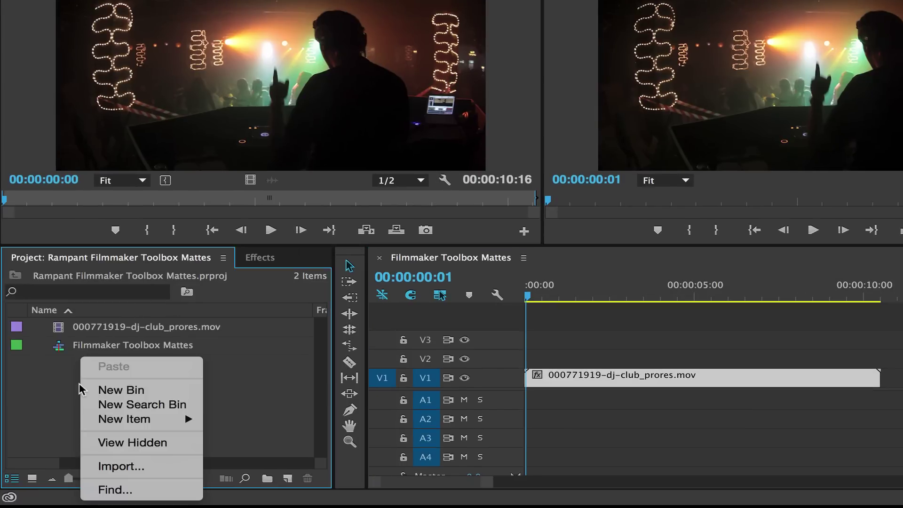
left_click(119, 467)
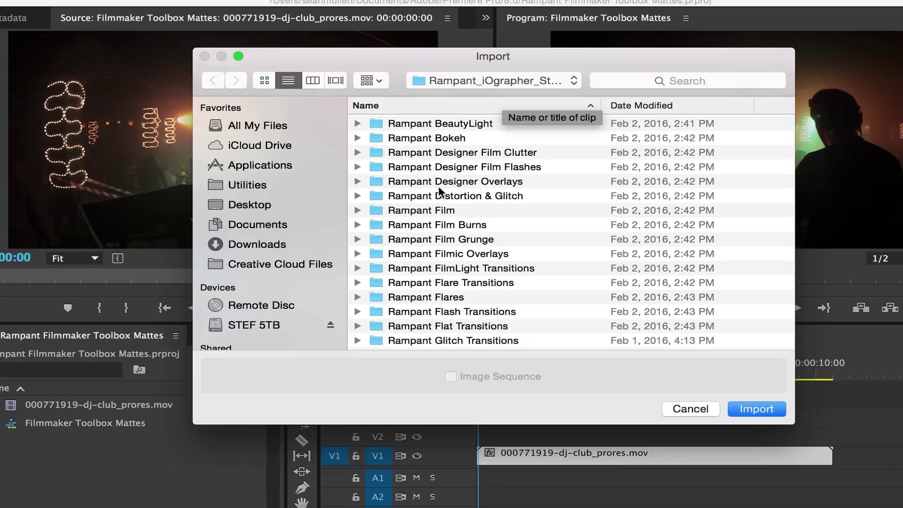
scroll(437, 189, "down", 5)
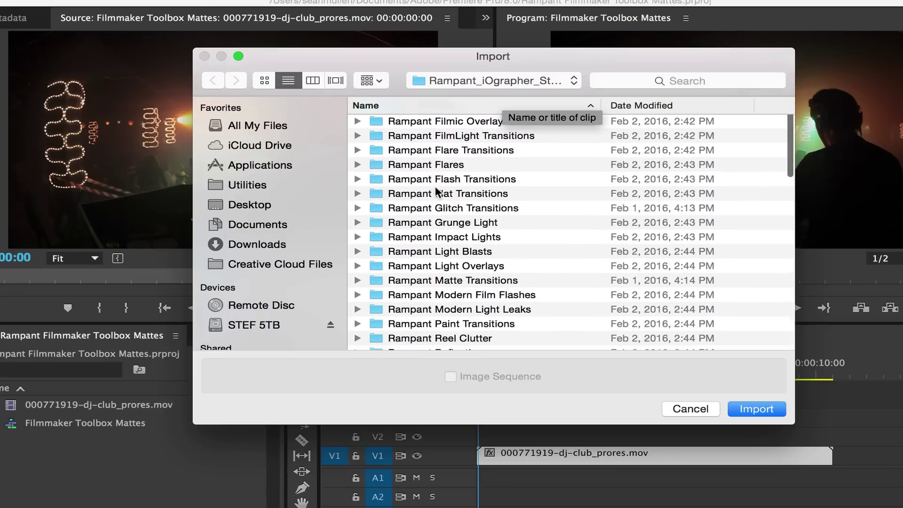
scroll(436, 189, "down", 4)
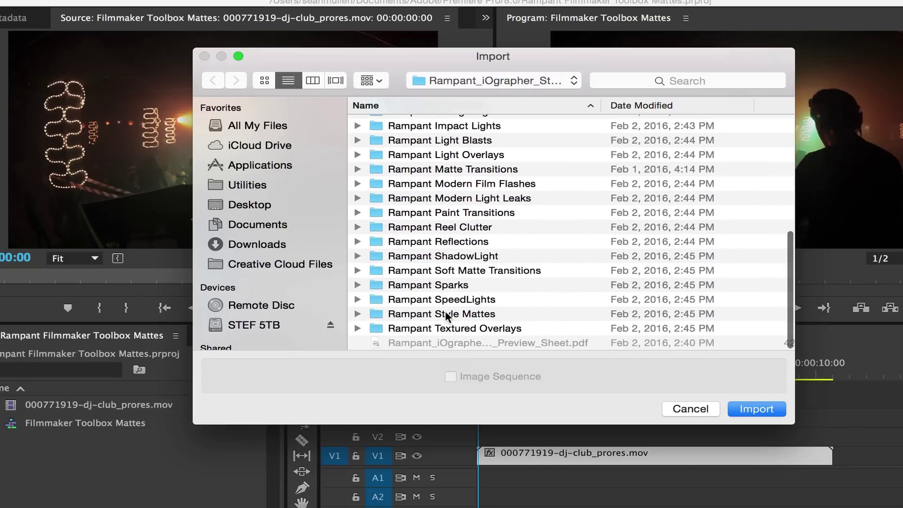
left_click(446, 314)
left_click(748, 405)
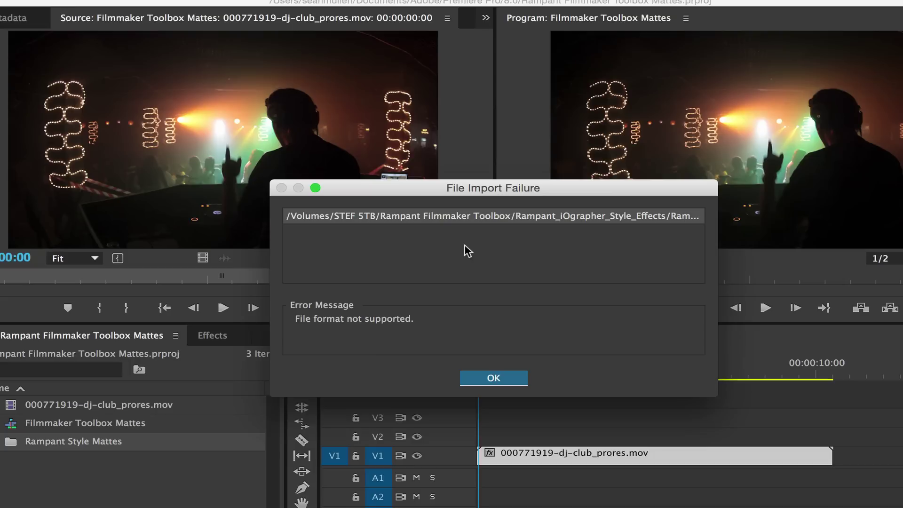
Dismiss the import error, put Rampant_HD_Style_Mattes_001.mov on V2 at 0, and trim the DJ clip to match.
left_click(491, 377)
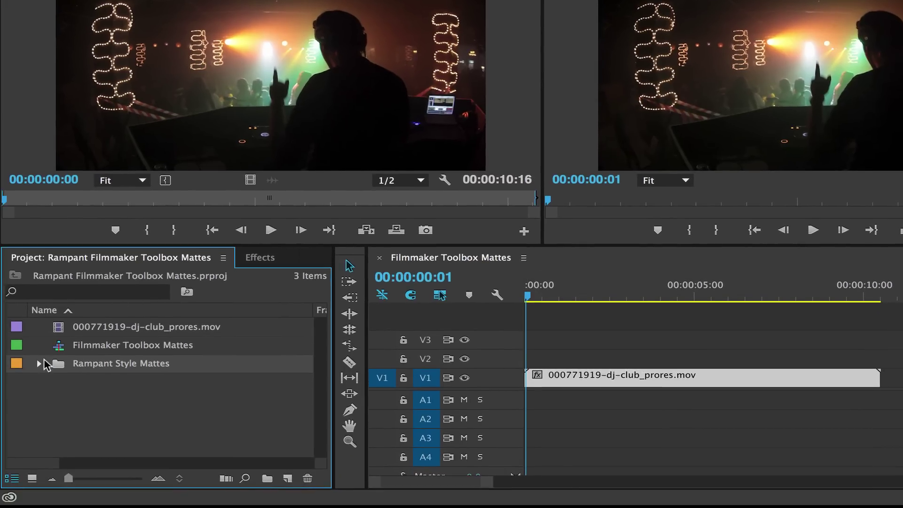
left_click(39, 363)
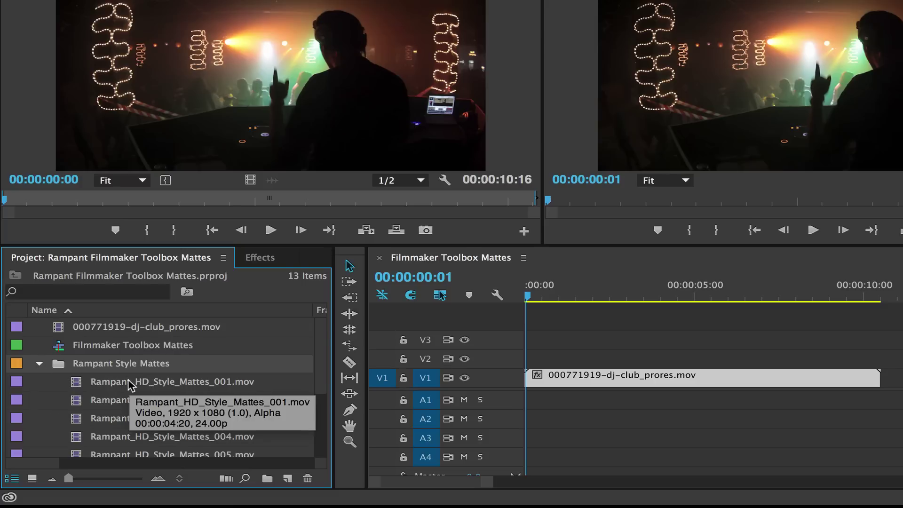
left_click(78, 386)
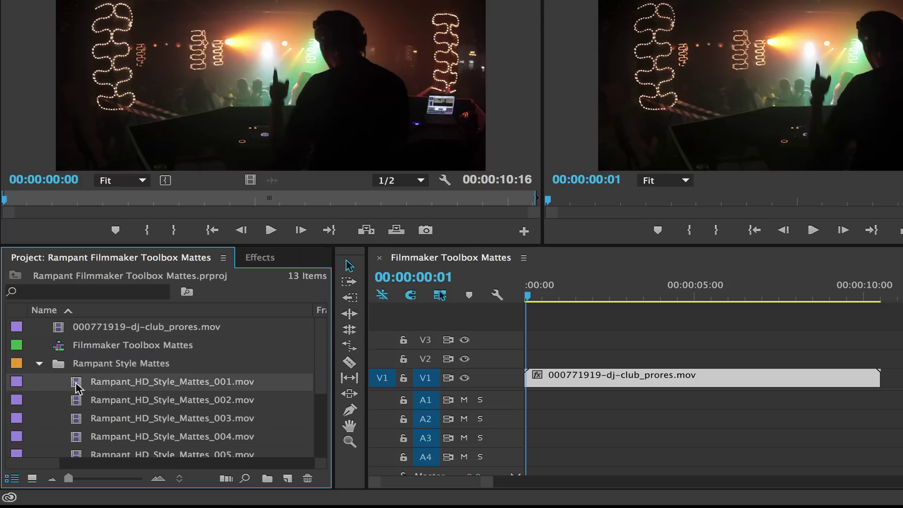
left_click_drag(77, 388, 520, 367)
left_click_drag(877, 376, 687, 375)
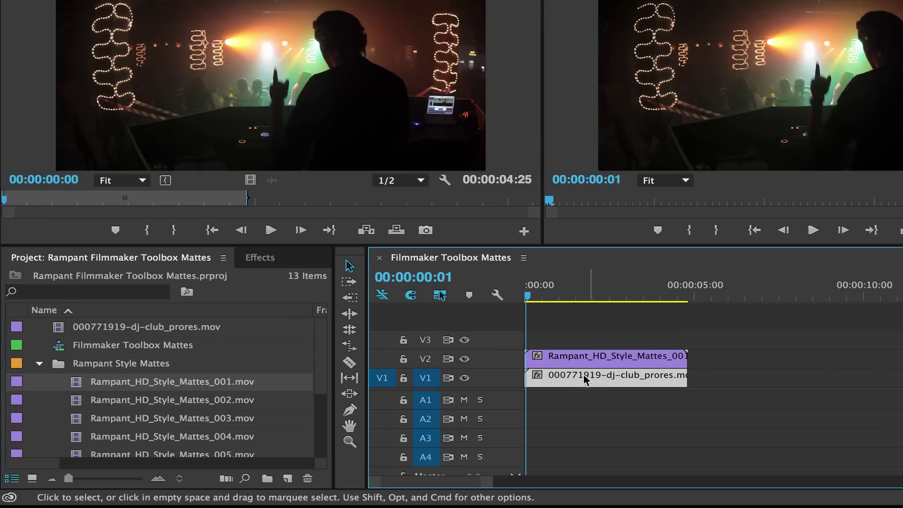
Search the Effects panel for Track Matte Key, then reveal it under Video Effects > Keying.
left_click(260, 262)
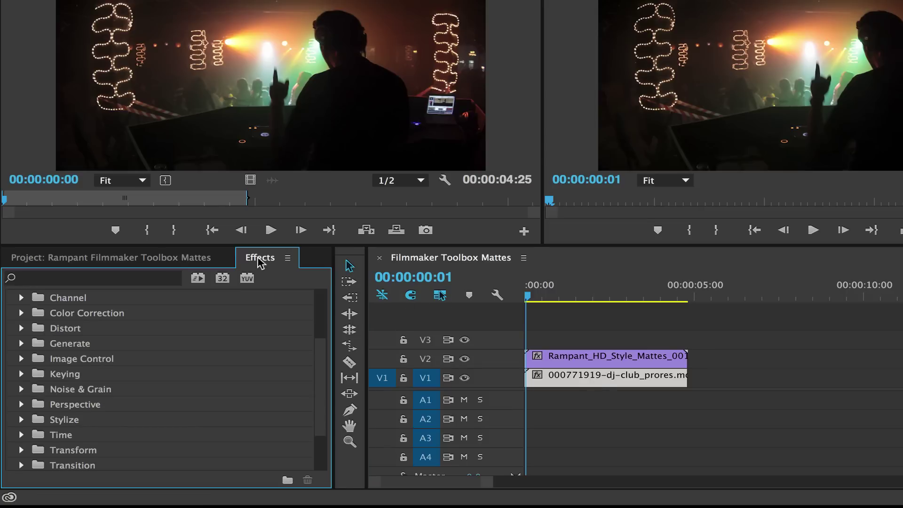
left_click(114, 280)
type("track ma")
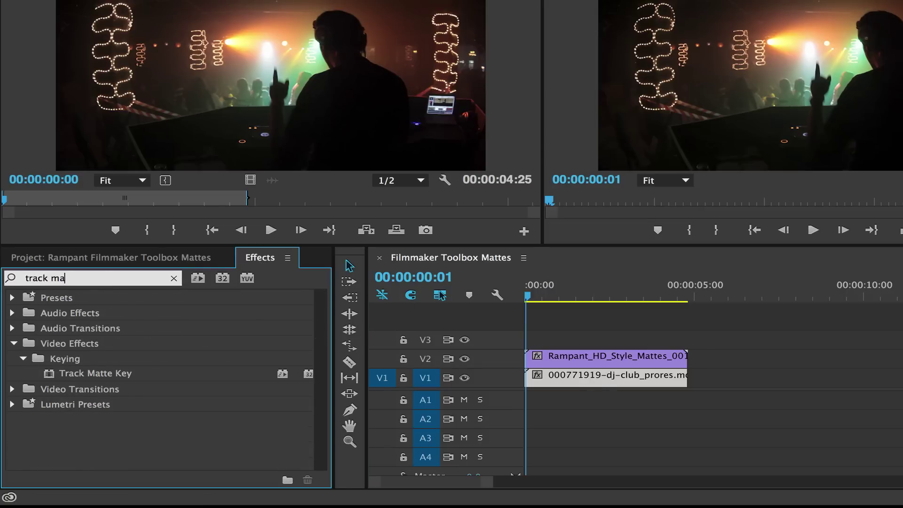
type("ttes")
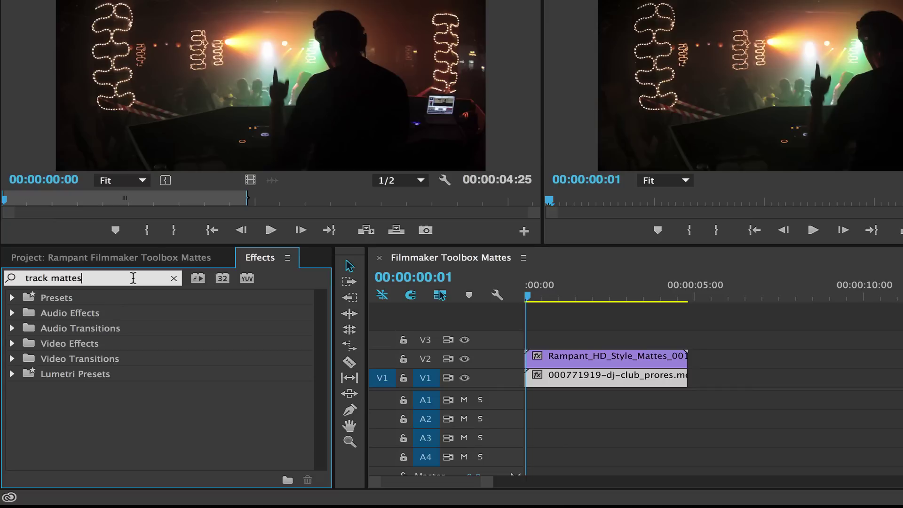
key("BackSpace")
left_click(112, 374)
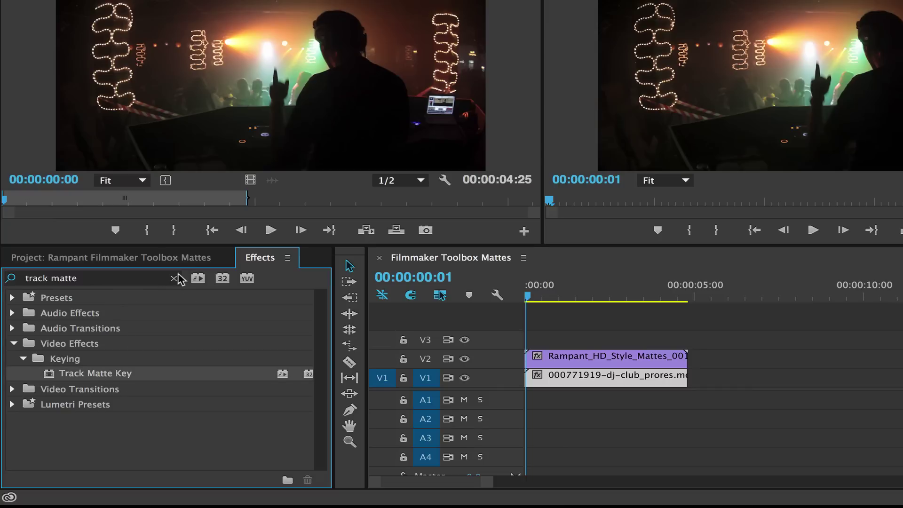
left_click(174, 278)
left_click(12, 343)
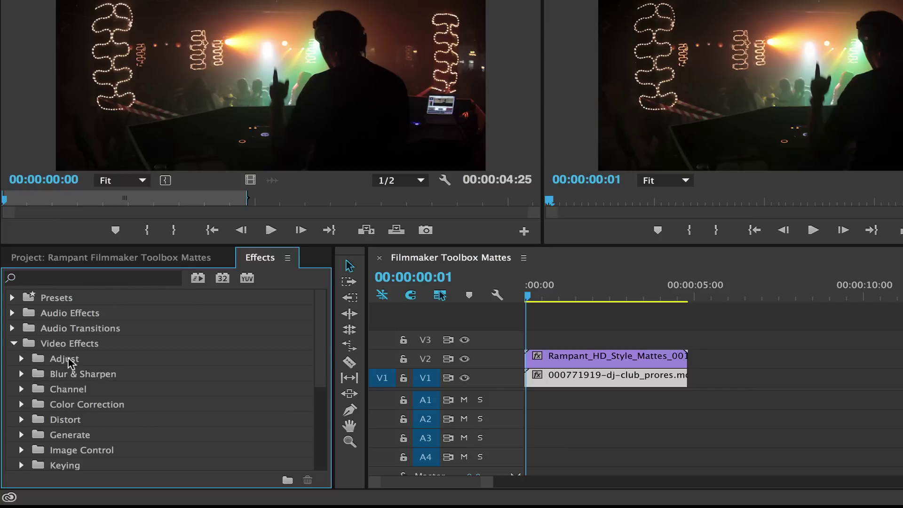
scroll(57, 372, "down", 3)
left_click(21, 343)
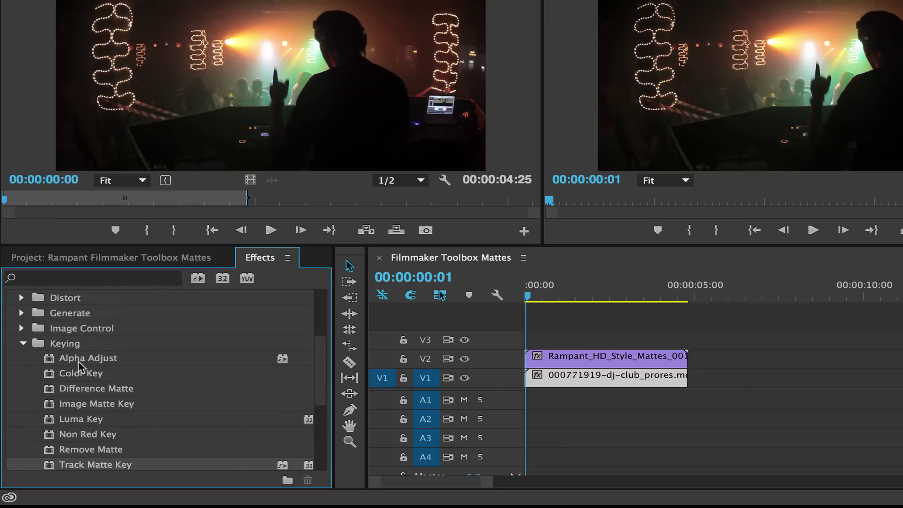
scroll(80, 374, "down", 2)
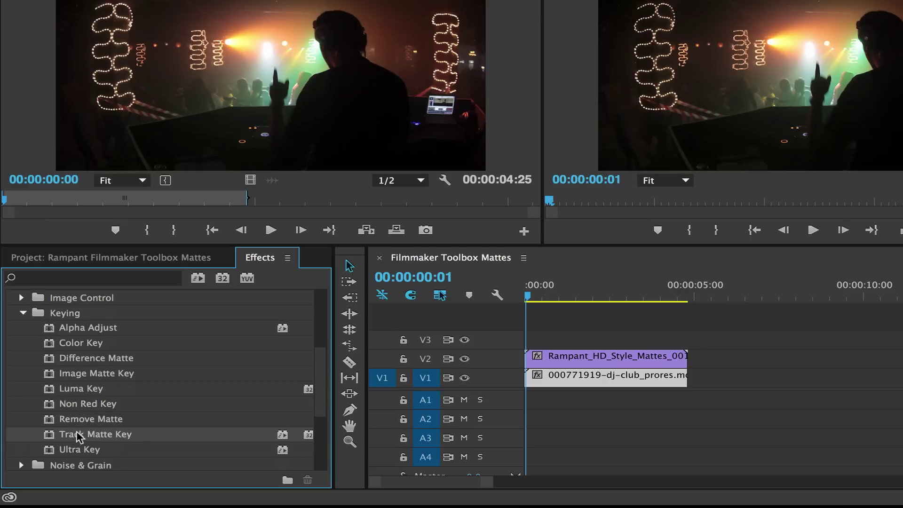
Apply Track Matte Key to the dj-club clip on V1 and set its Matte to Video 2.
left_click_drag(52, 433, 563, 379)
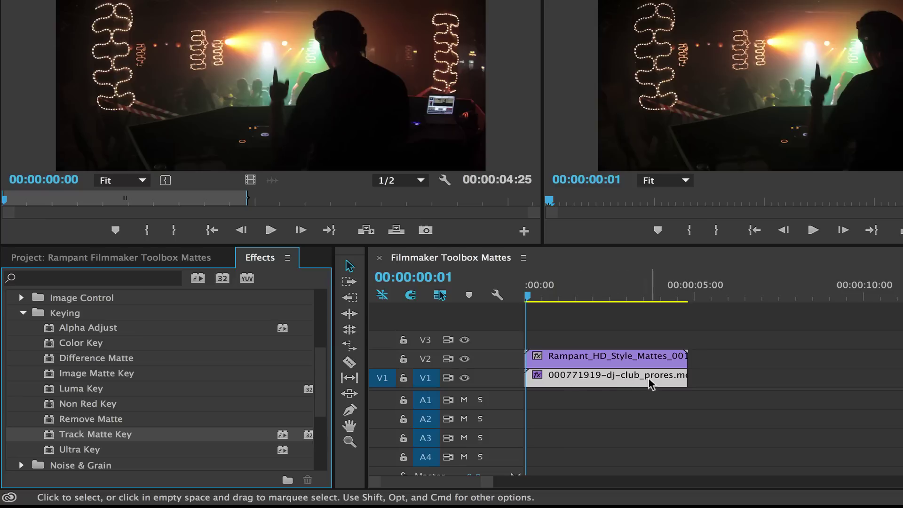
left_click(582, 380)
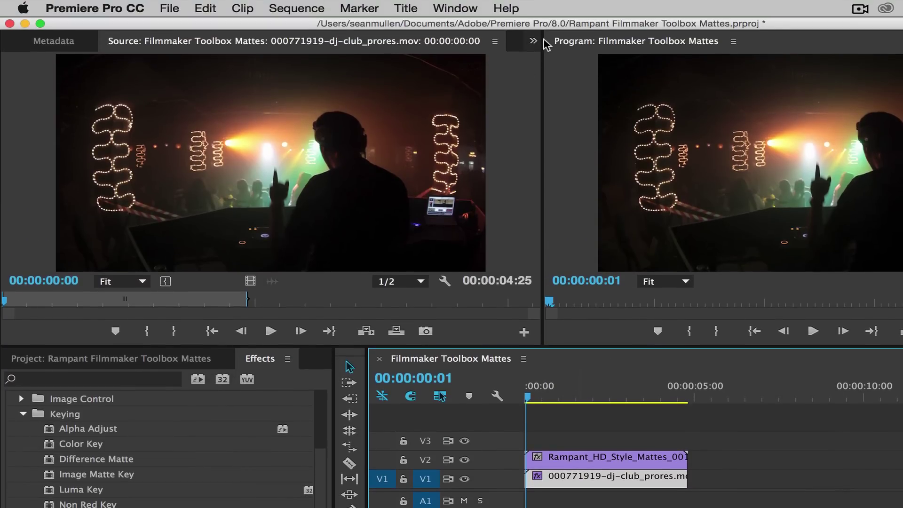
left_click(533, 0)
left_click(545, 60)
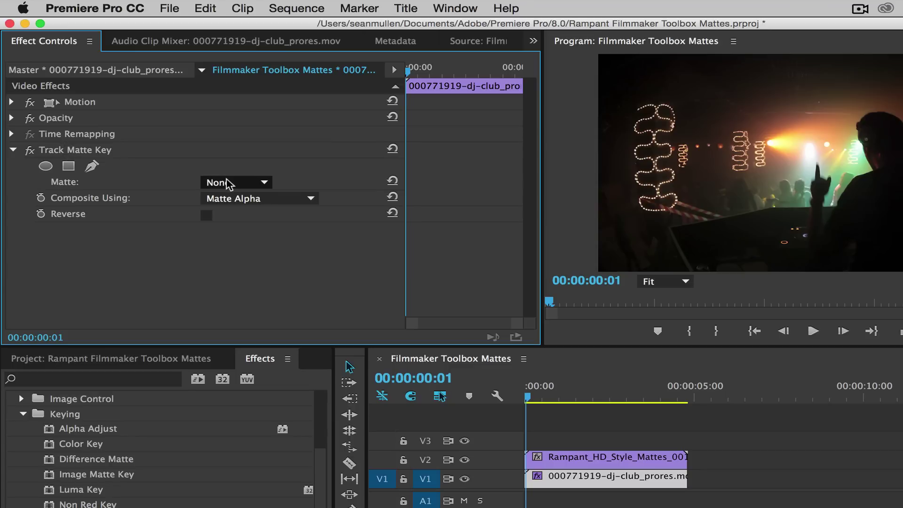
left_click(254, 183)
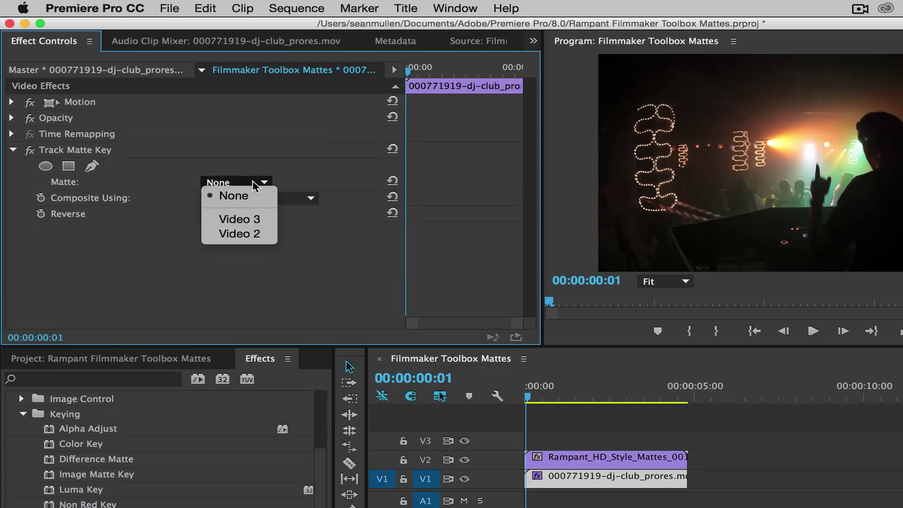
left_click(247, 235)
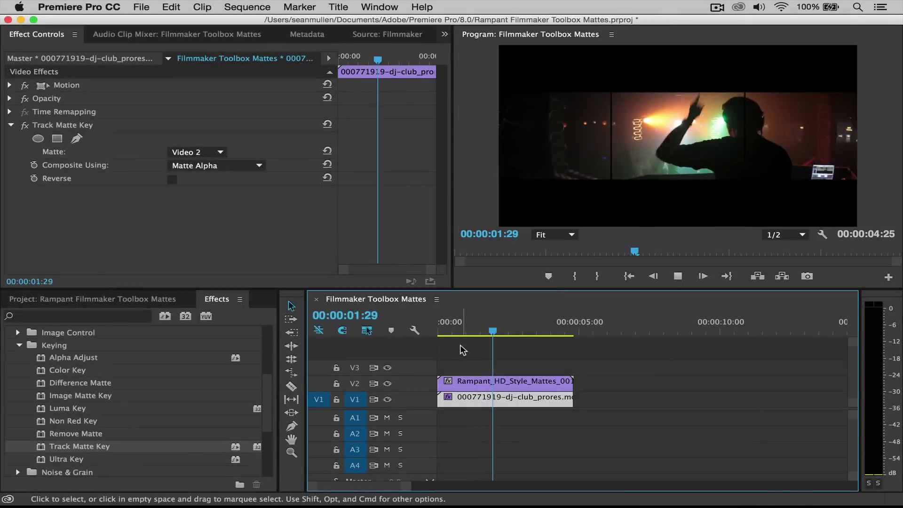
Stop playback, rewind to the start, and delete the first style matte from V2.
key("space")
left_click(494, 334)
left_click_drag(494, 334, 413, 332)
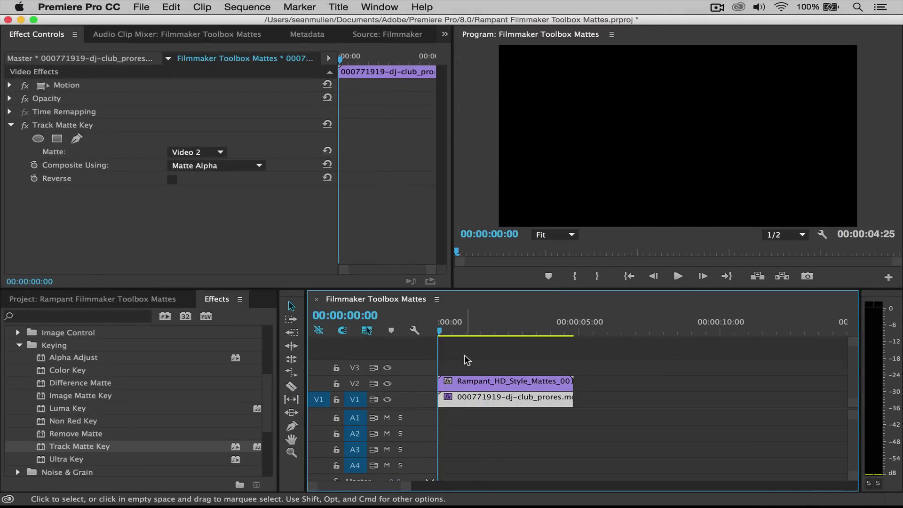
left_click(115, 300)
left_click(468, 383)
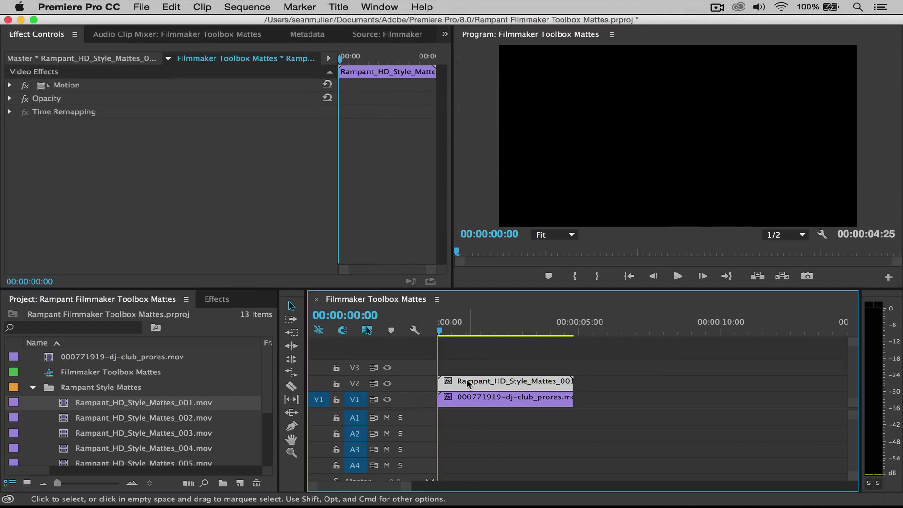
key("Delete")
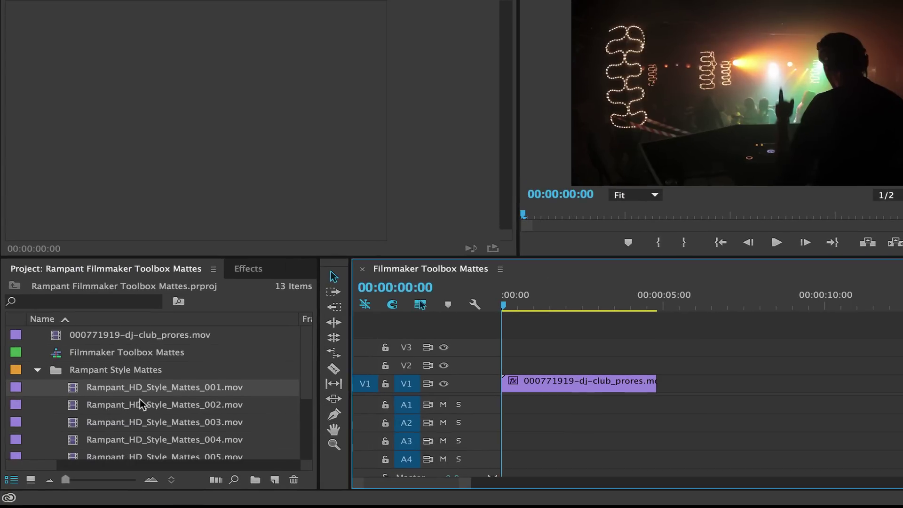
Place Rampant_HD_Style_Mattes_002.mov on V2, extend the DJ clip to 00:00:06:22, and play.
left_click(88, 422)
left_click_drag(100, 409, 502, 365)
left_click_drag(659, 379, 713, 378)
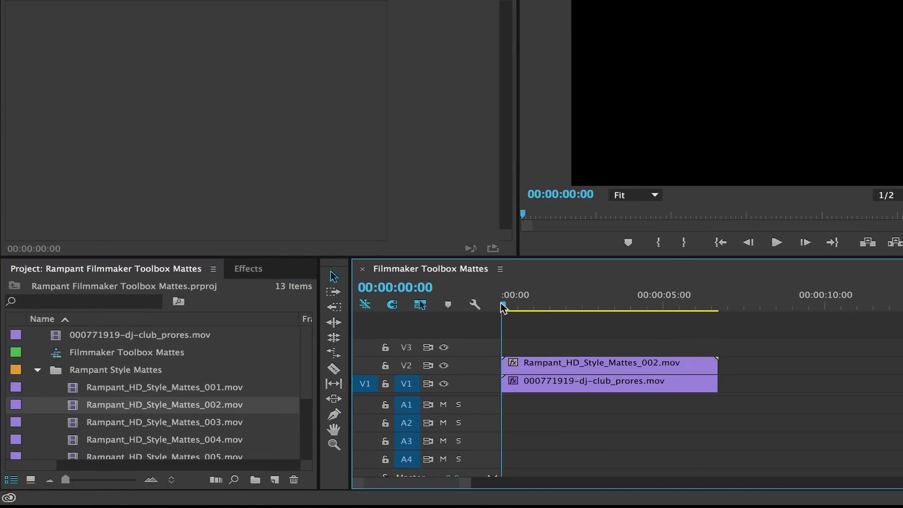
left_click(538, 381)
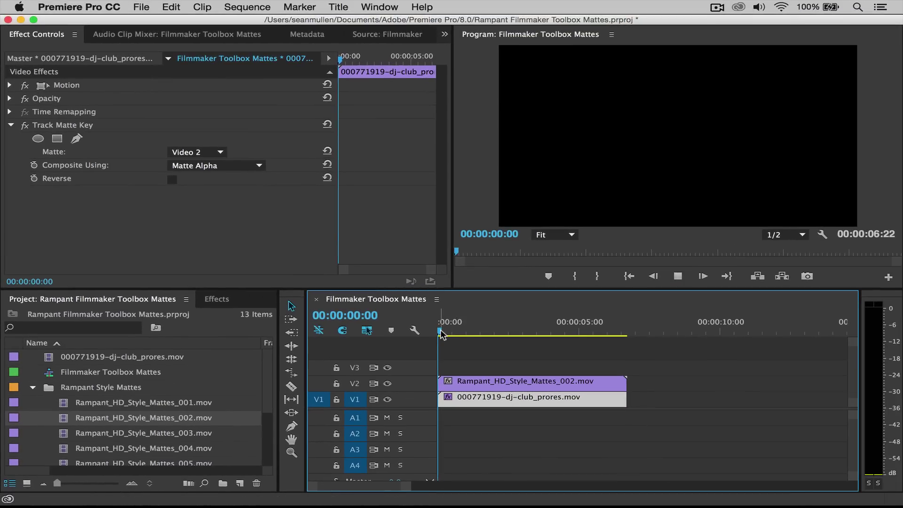
key("space")
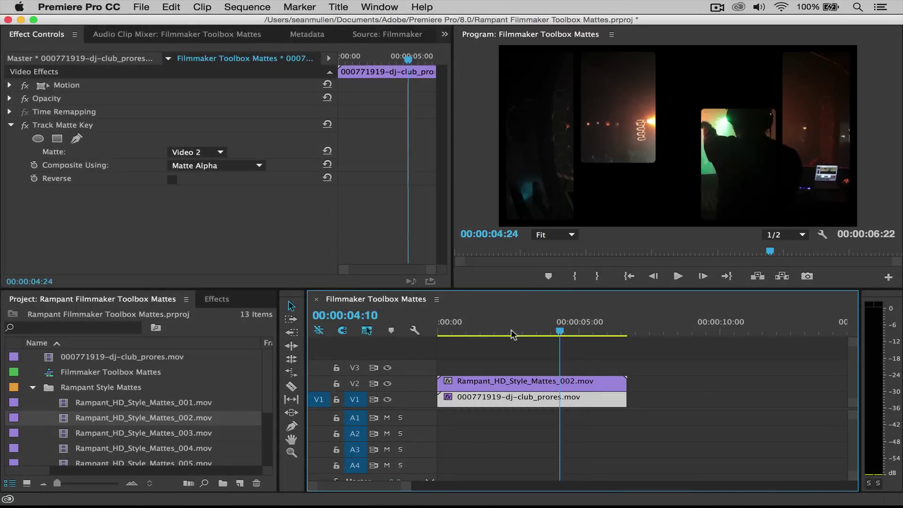
Swap V2 back to Rampant_HD_Style_Mattes_001.mov, trim the DJ clip to 00:00:04:25, and preview.
left_click(473, 384)
key("Delete")
key("Home")
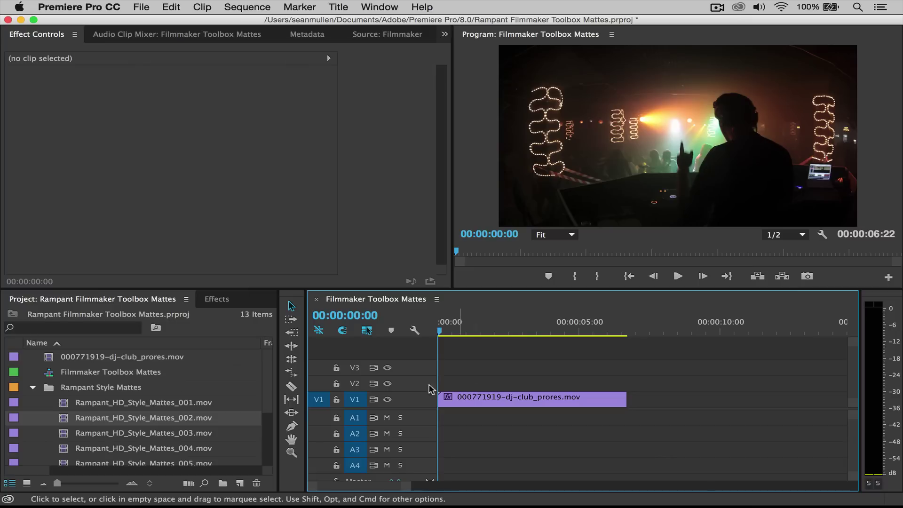
left_click(137, 404)
left_click_drag(97, 403, 440, 384)
left_click_drag(623, 396, 573, 397)
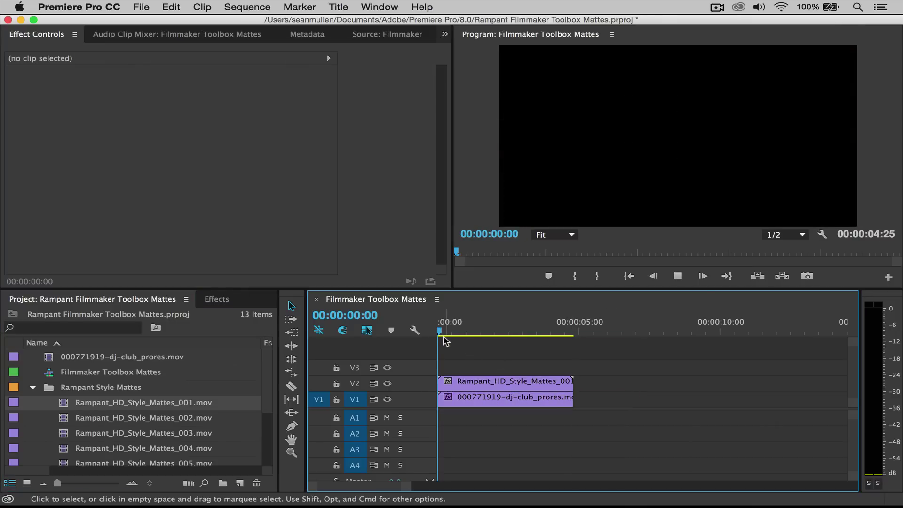
key("space")
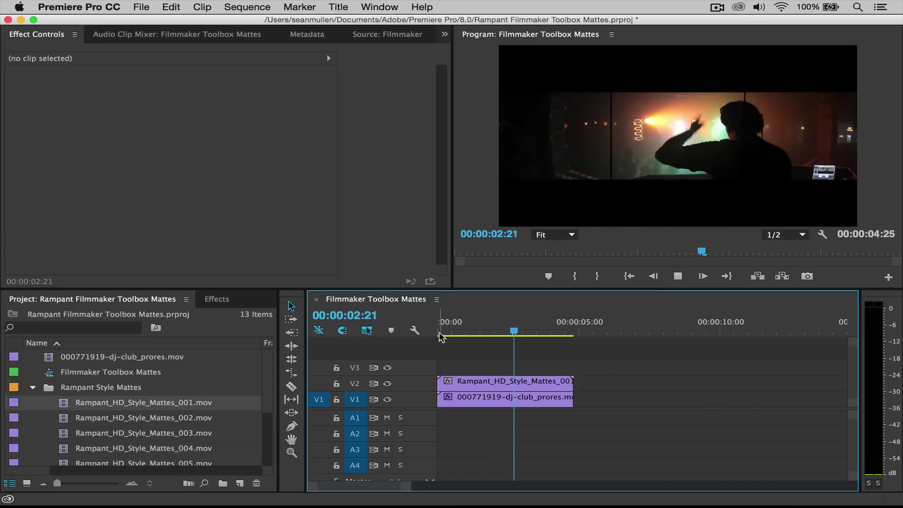
key("space")
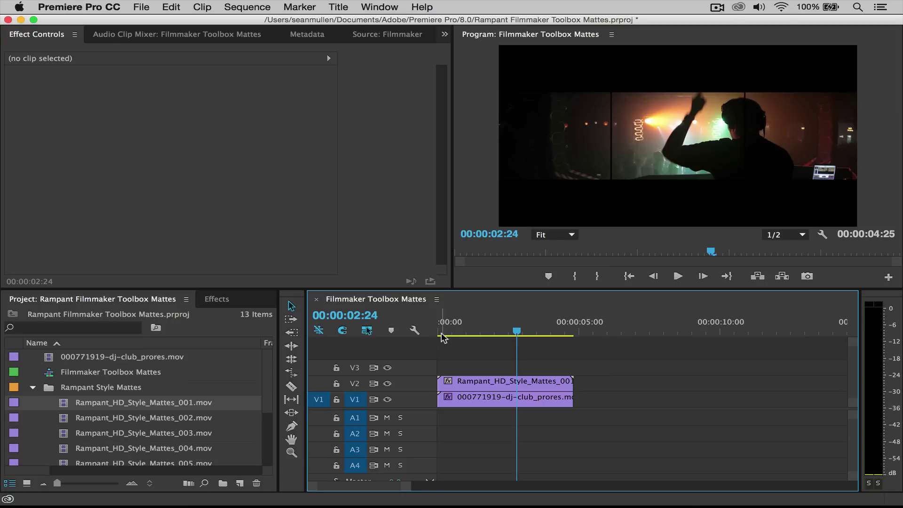
Move the matte up to V3 and the DJ club clip up to V2.
left_click(473, 333)
left_click_drag(473, 333, 481, 367)
left_click(453, 333)
mouse_move(453, 334)
left_mouse_down()
mouse_move(443, 334)
mouse_move(491, 335)
mouse_move(451, 335)
left_mouse_up()
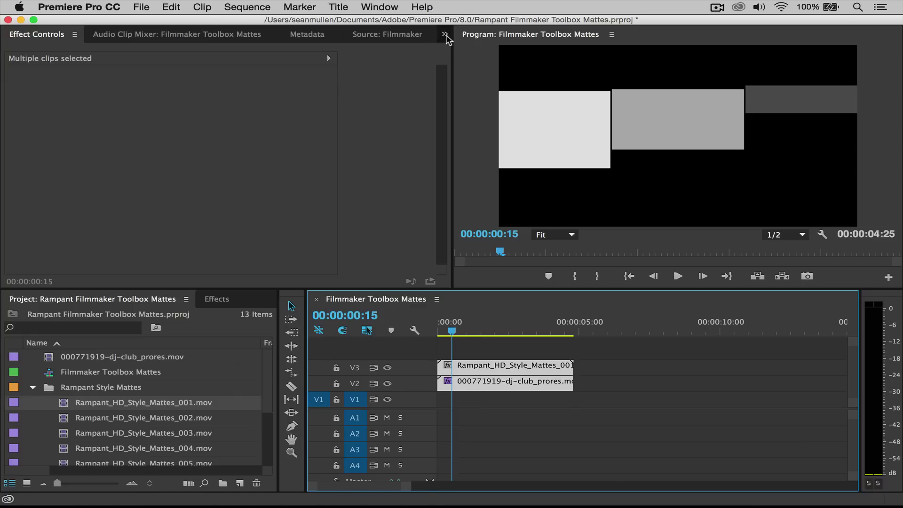
Set the V2 DJ clip's Track Matte Key Matte to Video 3 and play from the start.
left_click(600, 400)
left_click(517, 382)
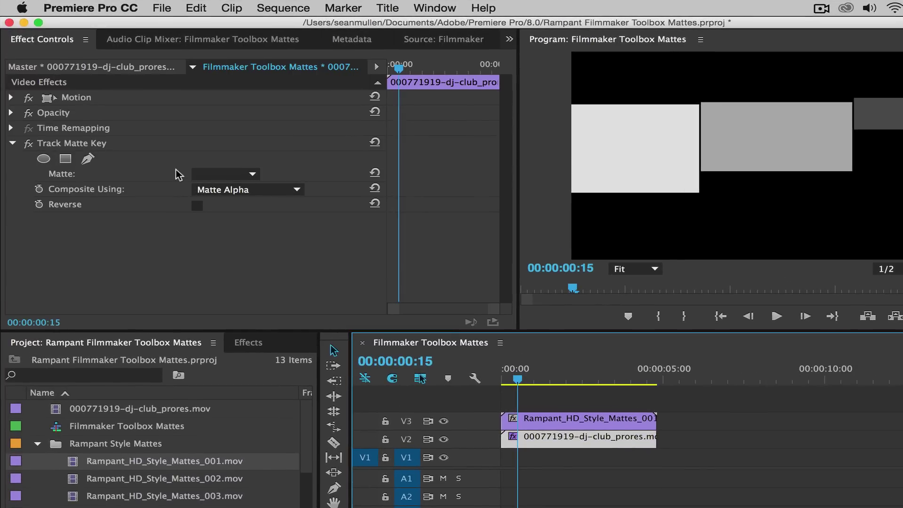
left_click(214, 174)
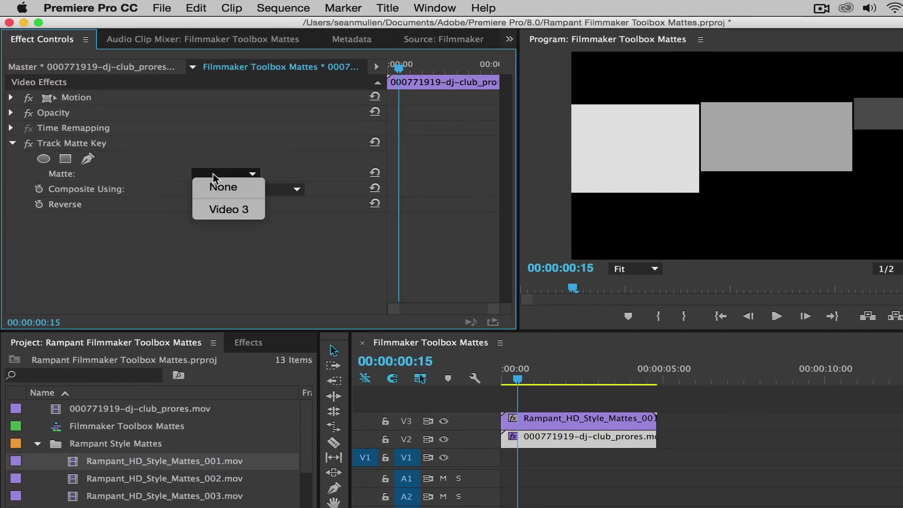
left_click(226, 209)
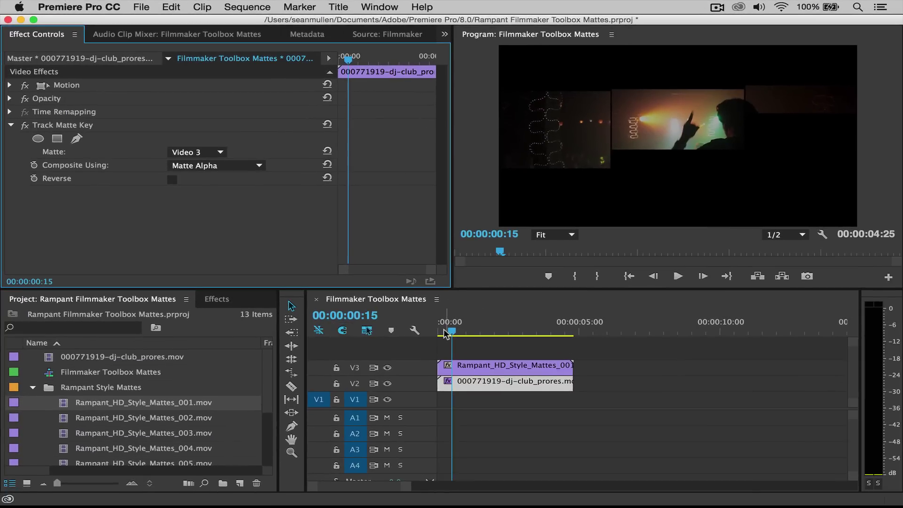
left_click(440, 333)
key("space")
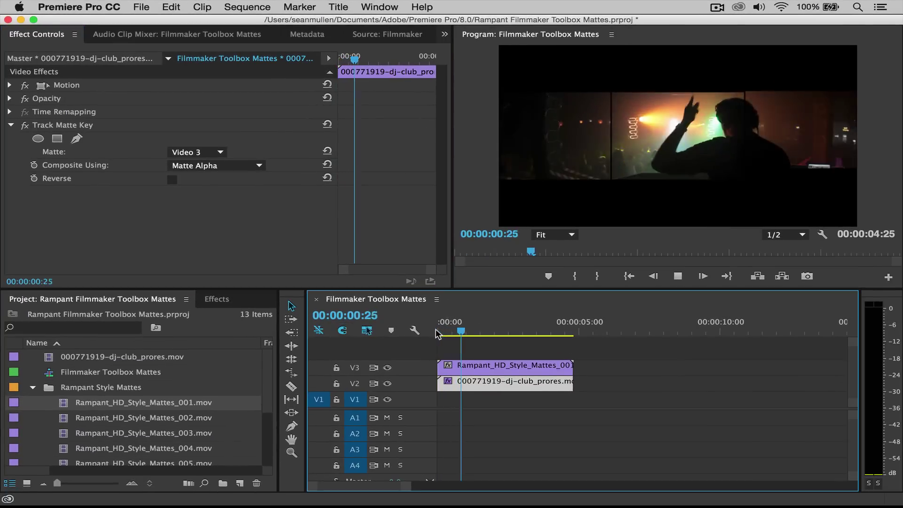
Collapse the Rampant bin and create a 1920×1080 yellow EAD920 item named Color Matte.
left_click_drag(442, 335, 440, 337)
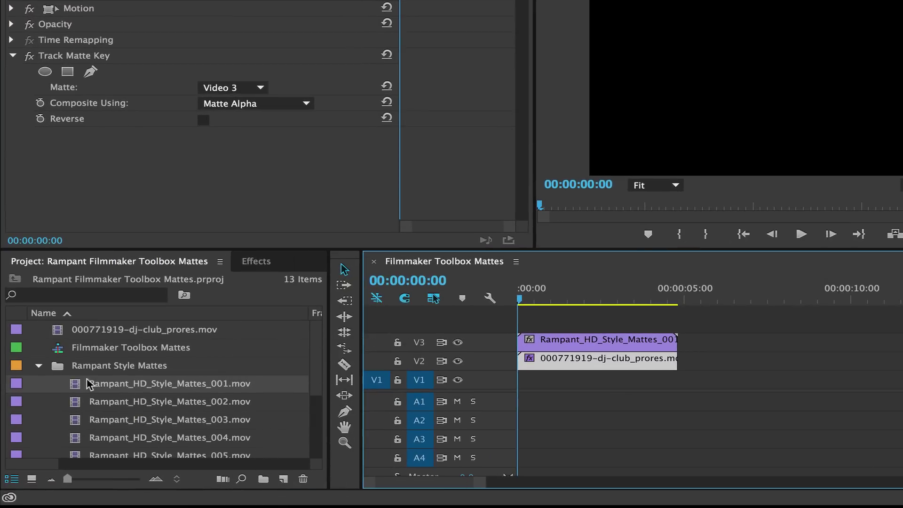
left_click(39, 366)
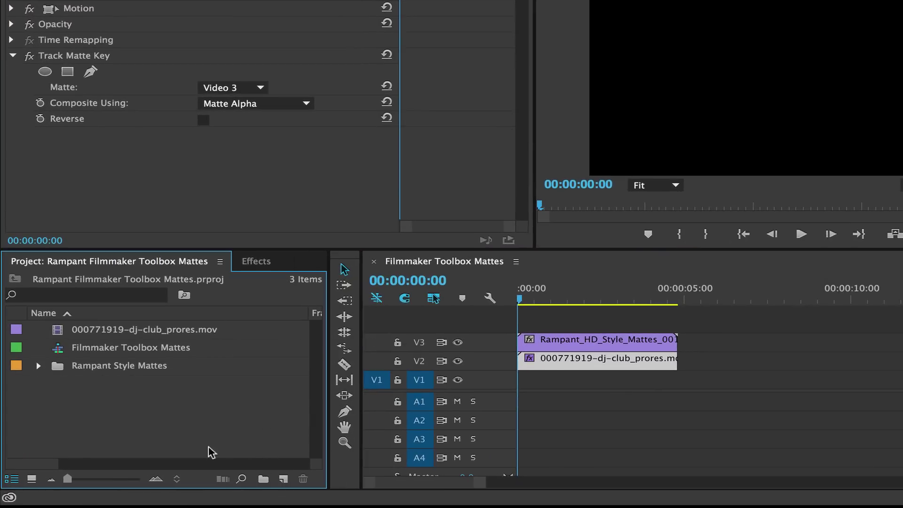
left_click(284, 481)
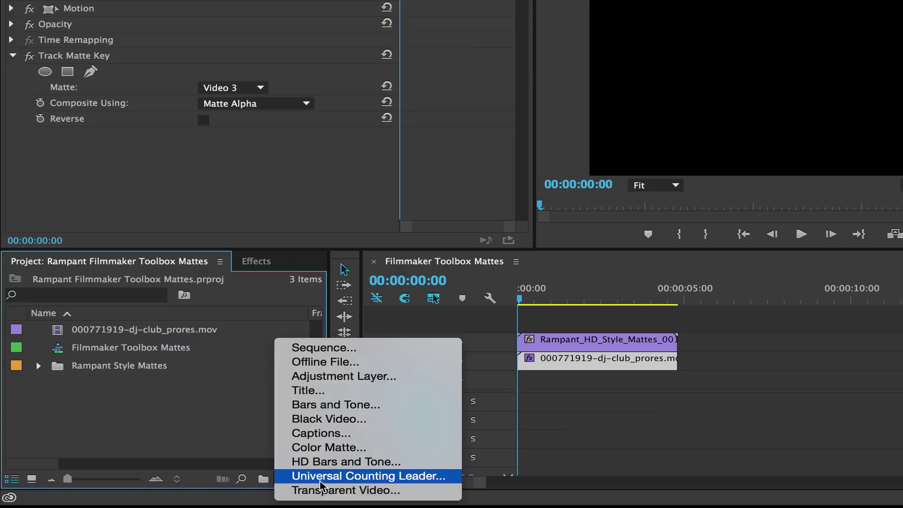
left_click(337, 448)
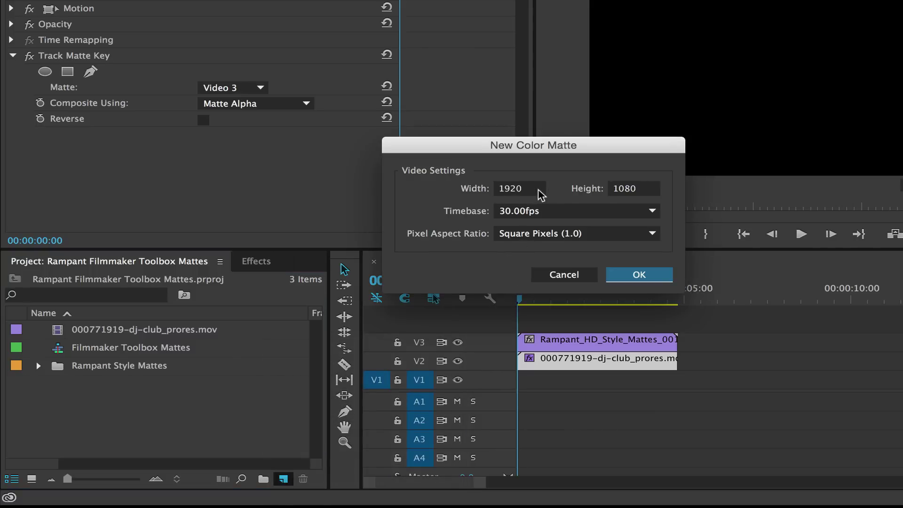
left_click(637, 274)
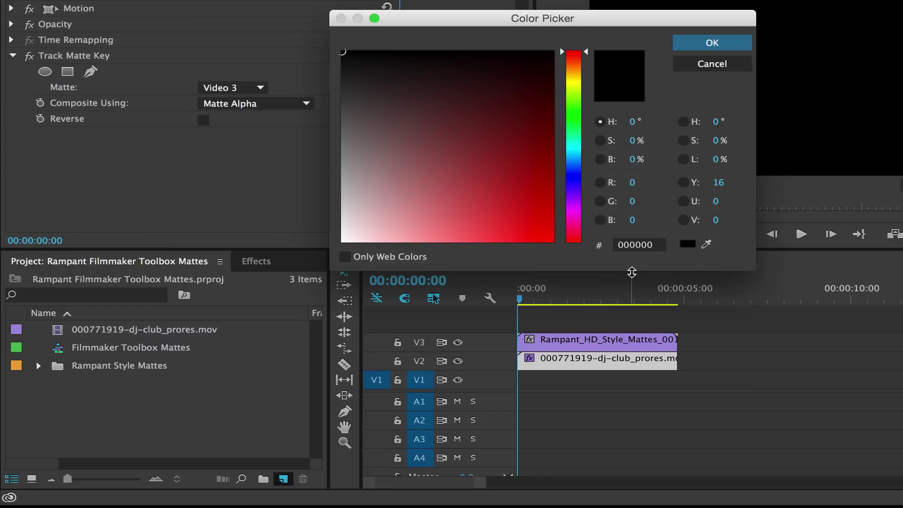
left_click_drag(572, 150, 571, 80)
left_click_drag(516, 187, 522, 224)
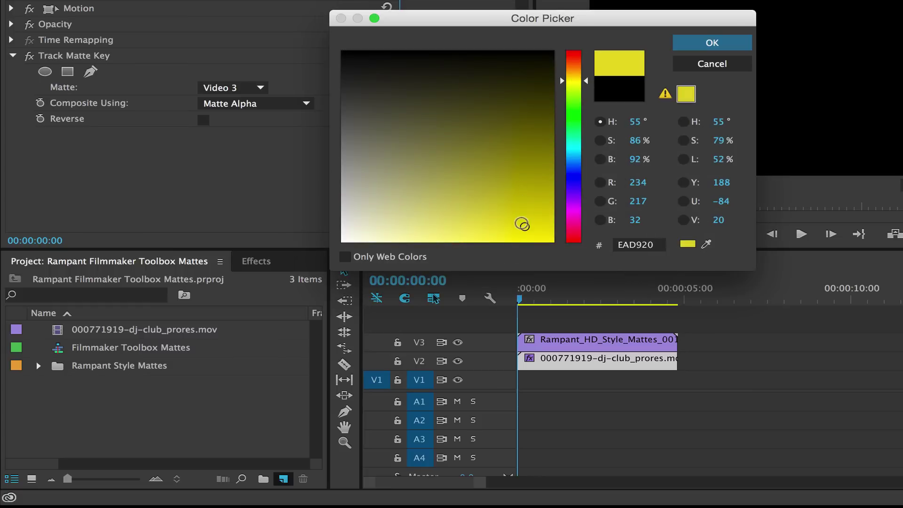
left_click(706, 41)
left_click(571, 246)
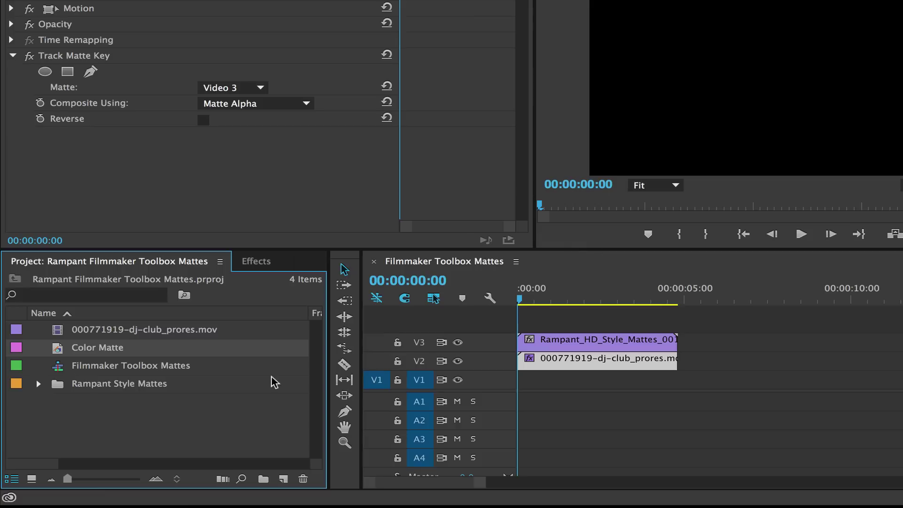
Place the Color Matte on V1 beneath the clips and trim it to end with them.
left_click(80, 351)
left_click_drag(66, 354, 514, 377)
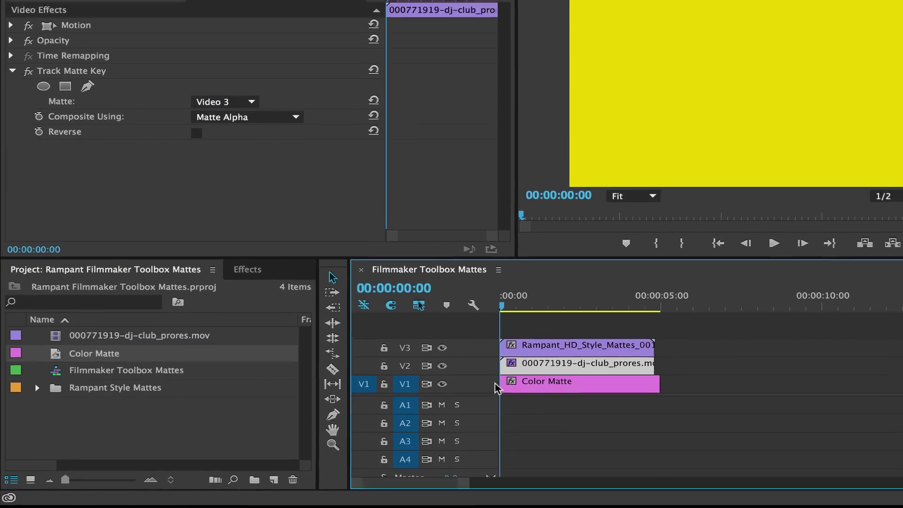
key("space")
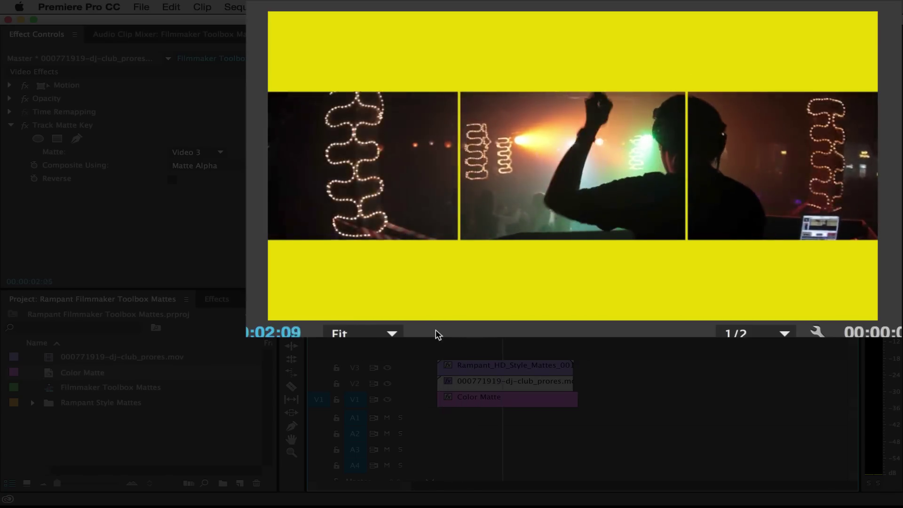
key("space")
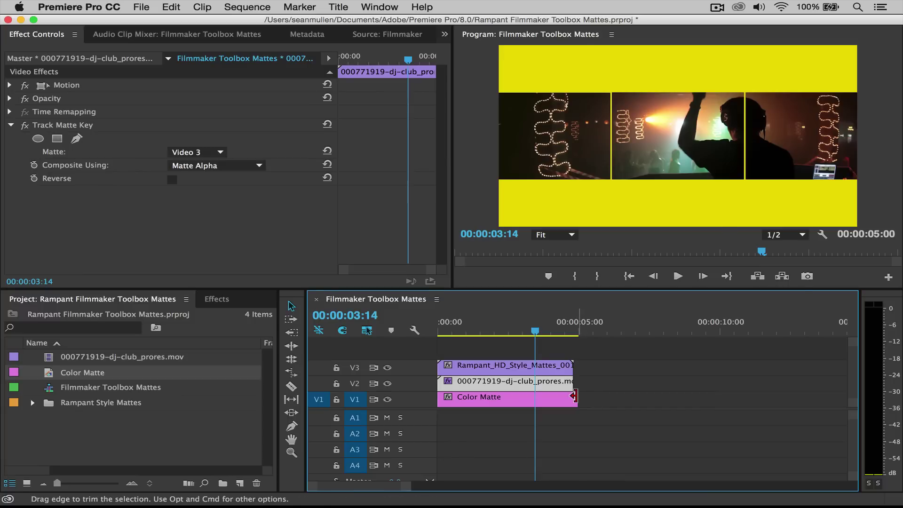
left_click_drag(578, 399, 573, 399)
Recolour the Color Matte to pink EA20CE and play the sequence from the start.
left_click(501, 399)
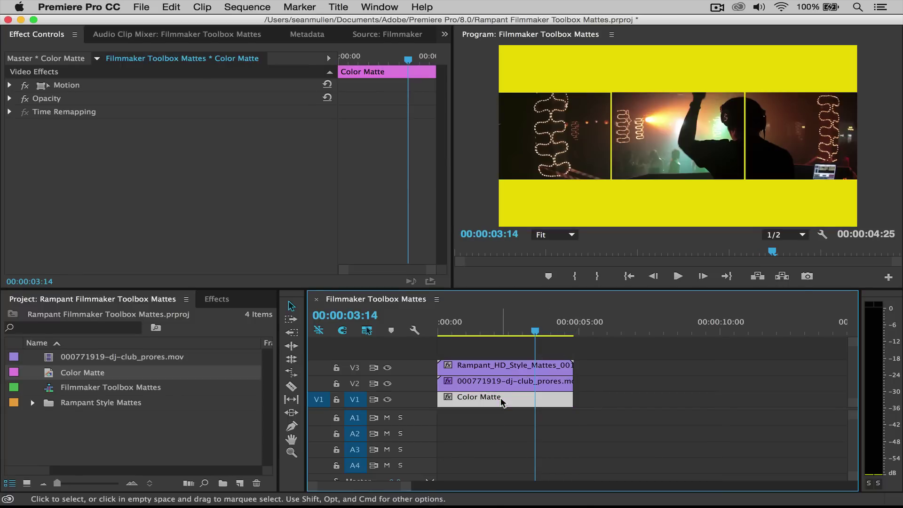
double_click(57, 360)
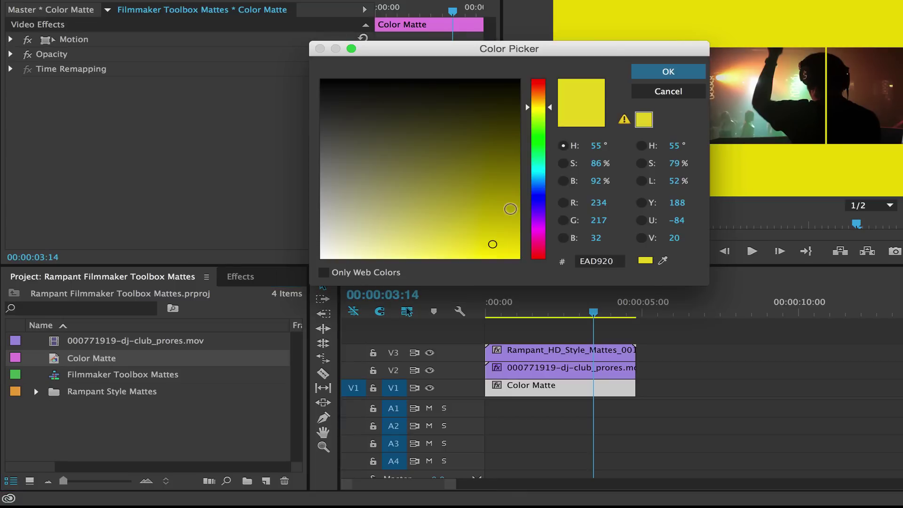
left_click(536, 226)
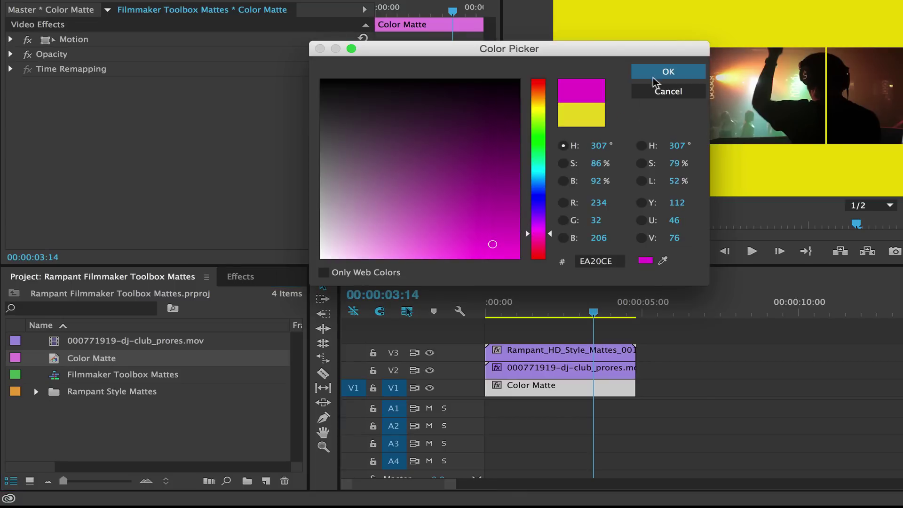
left_click(669, 71)
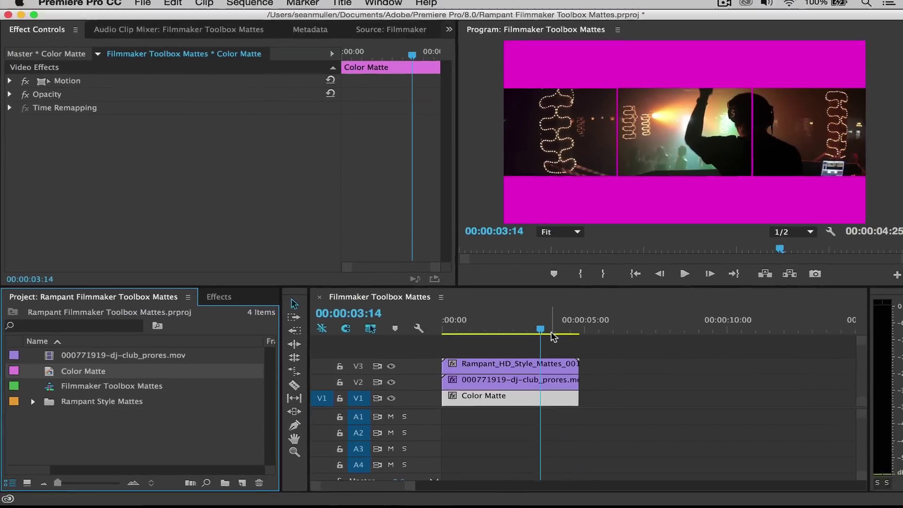
left_click_drag(553, 337, 414, 343)
key("space")
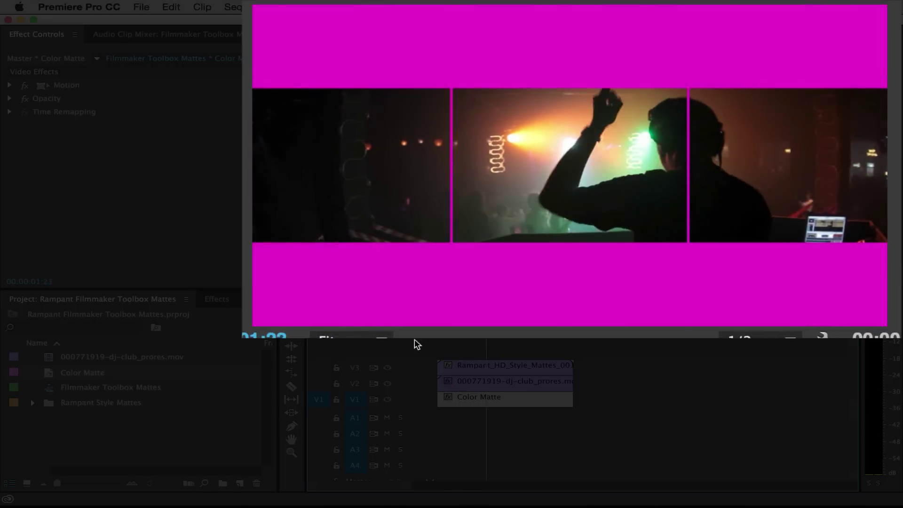
key("space")
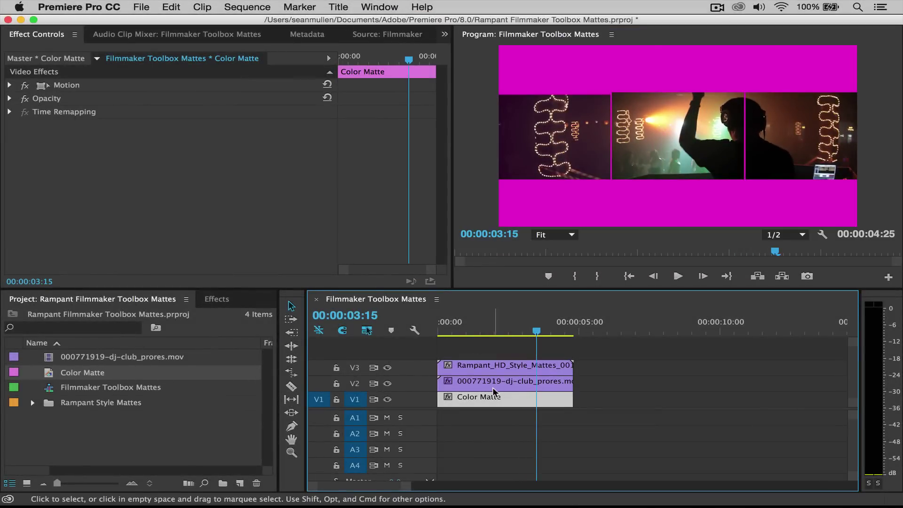
Show the Keying effects and confirm the V2 DJ clip's Track Matte Key matte is Video 3.
left_click(213, 303)
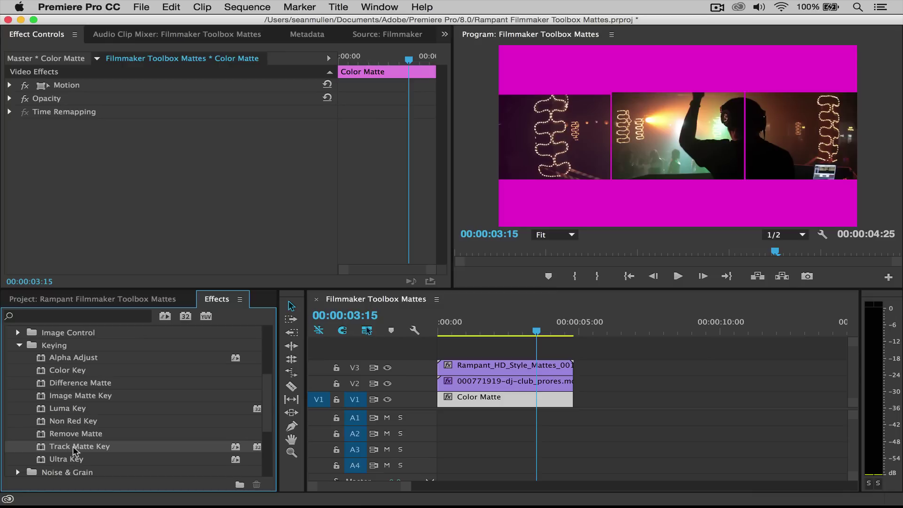
left_click(473, 379)
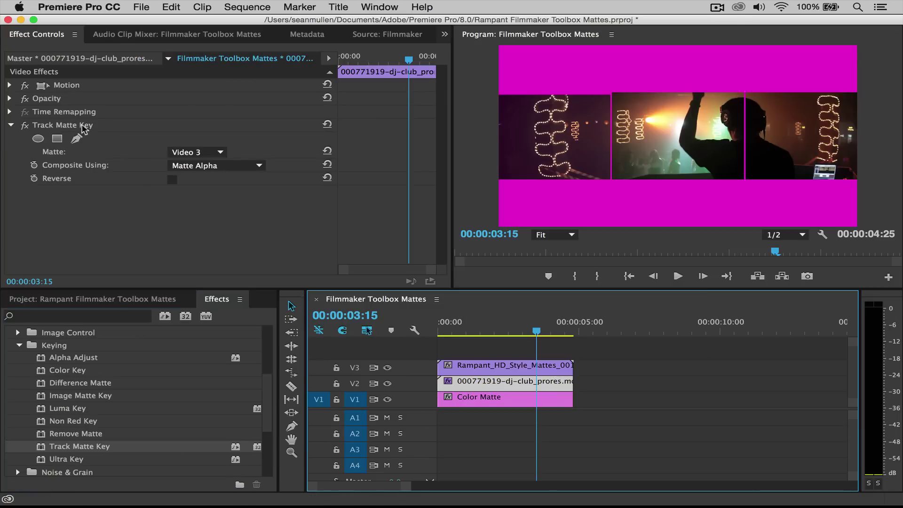
left_click(221, 152)
left_click(221, 154)
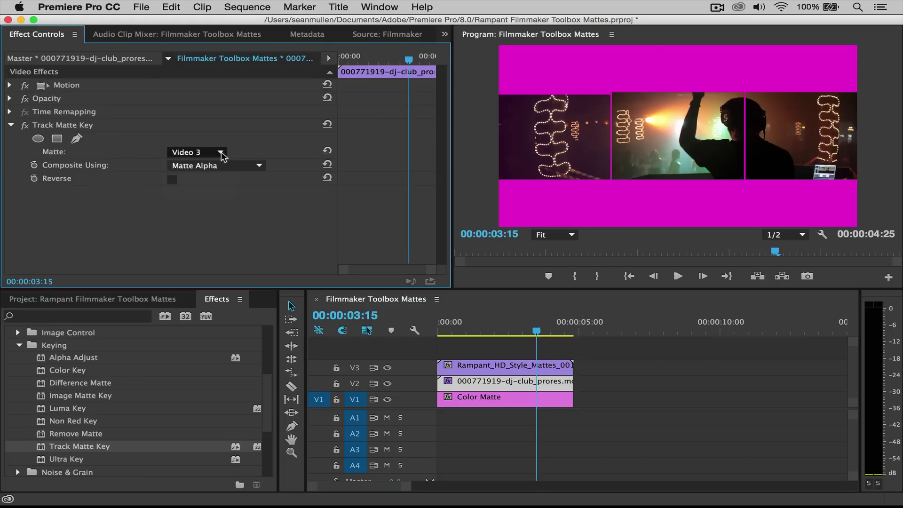
left_click(221, 153)
left_click(220, 154)
Play the matted DJ clip over the pink background from the sequence start, then stop.
left_click(433, 333)
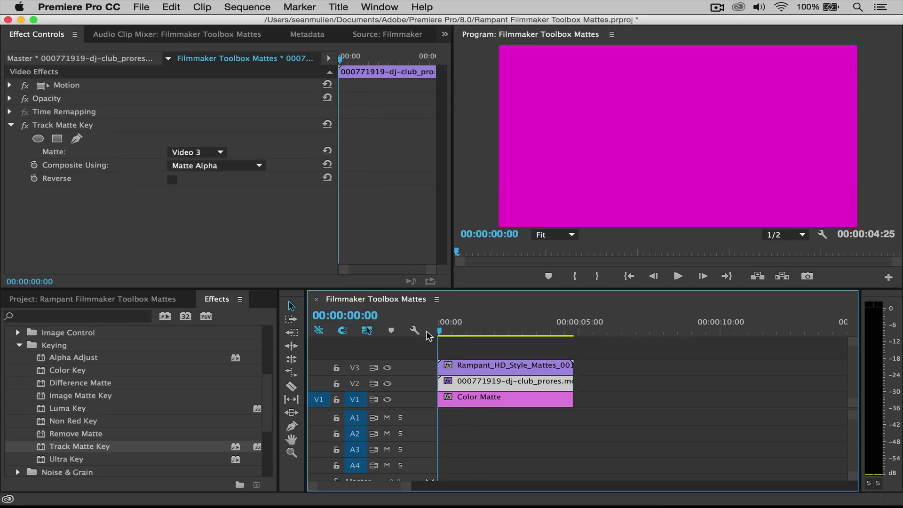
key("space")
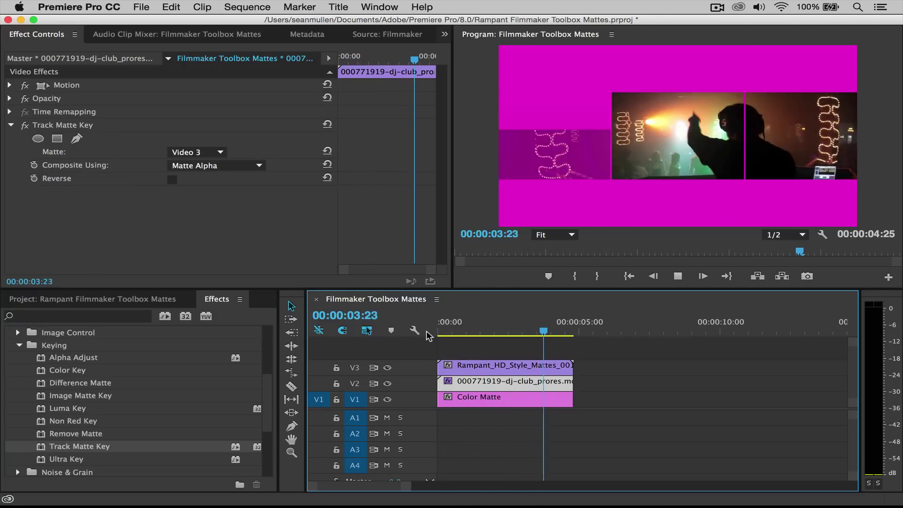
key("space")
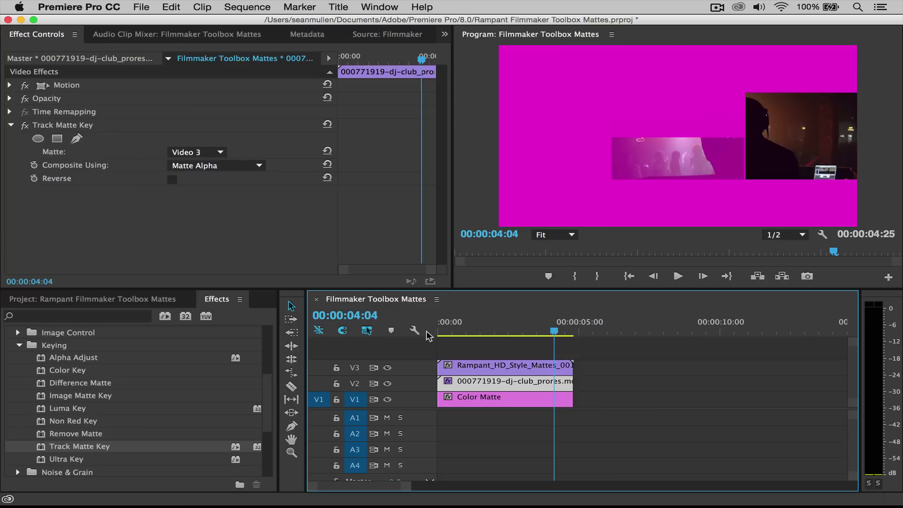